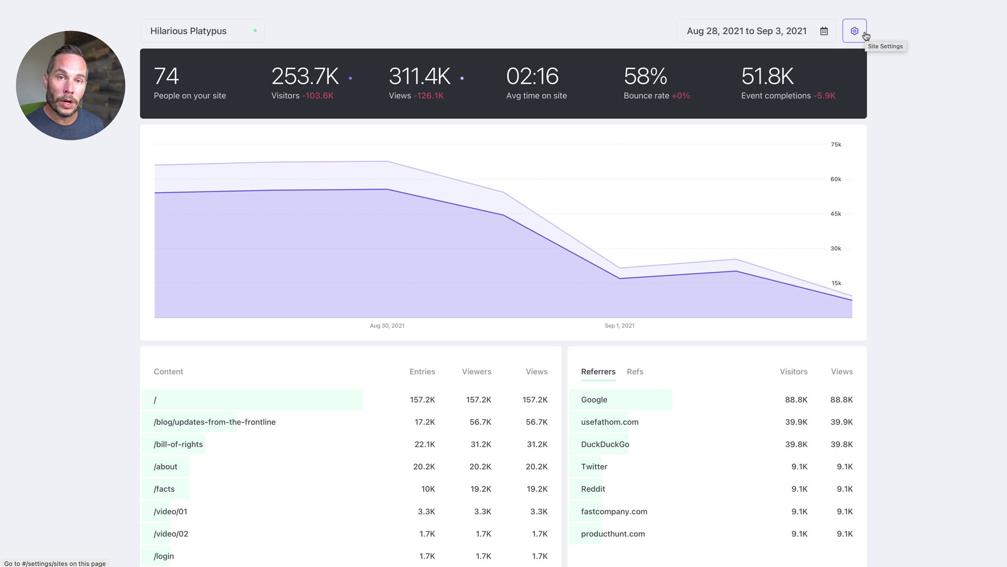
Force the interface into dark mode in account settings, then return to the dashboard.
{"action": "left_click", "coordinate": [865, 33]}
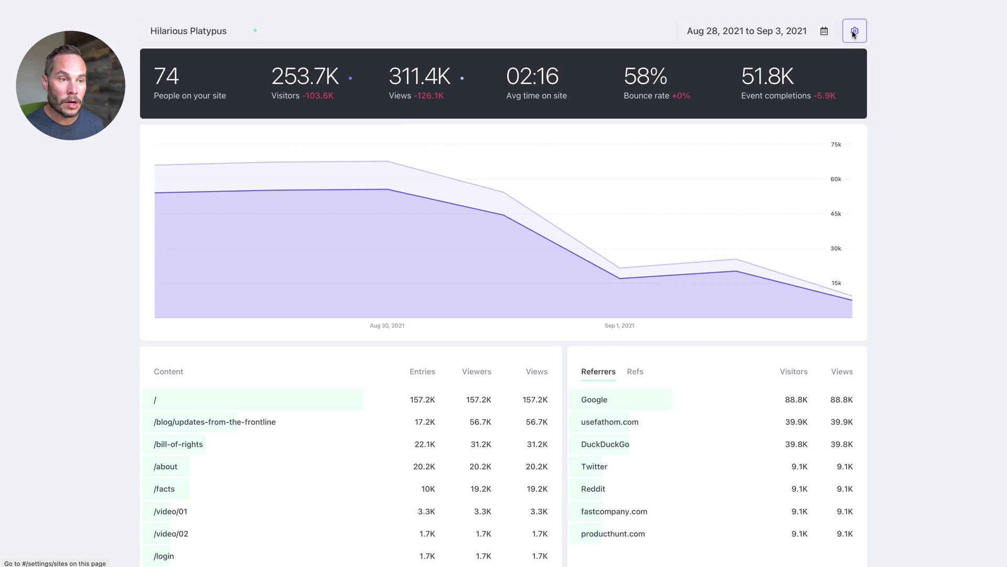
{"action": "left_click", "coordinate": [262, 190]}
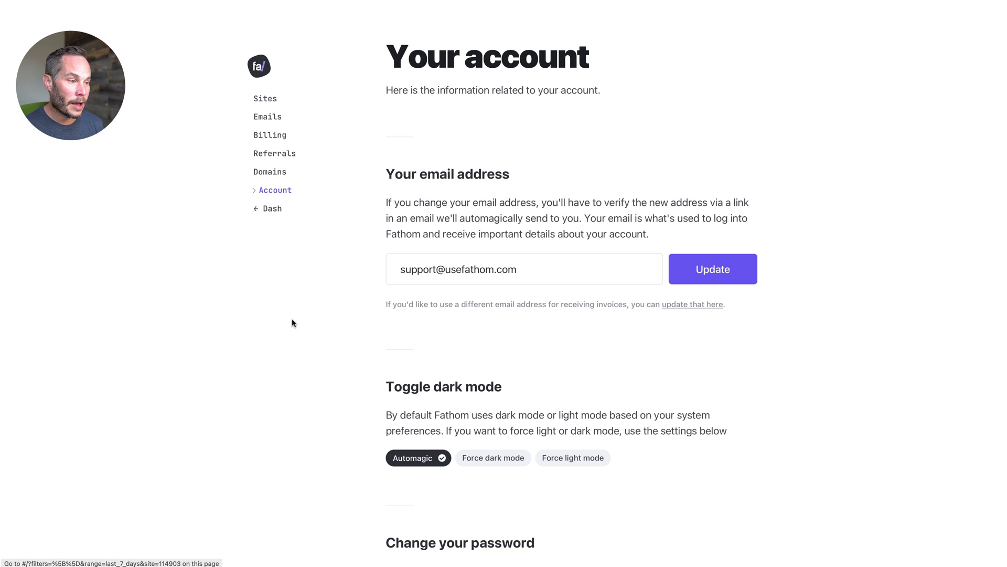
{"action": "left_click", "coordinate": [485, 462]}
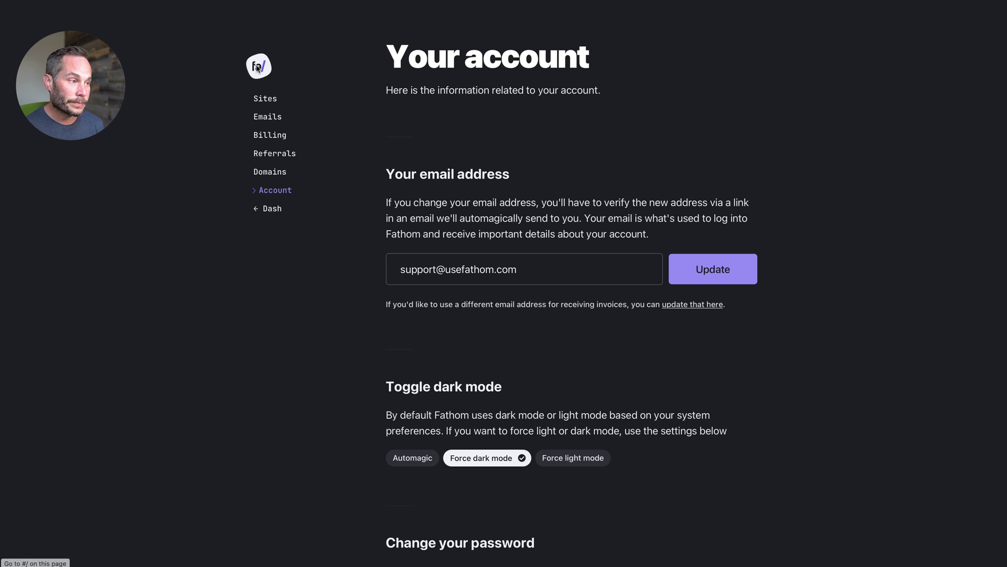
{"action": "left_click", "coordinate": [258, 68]}
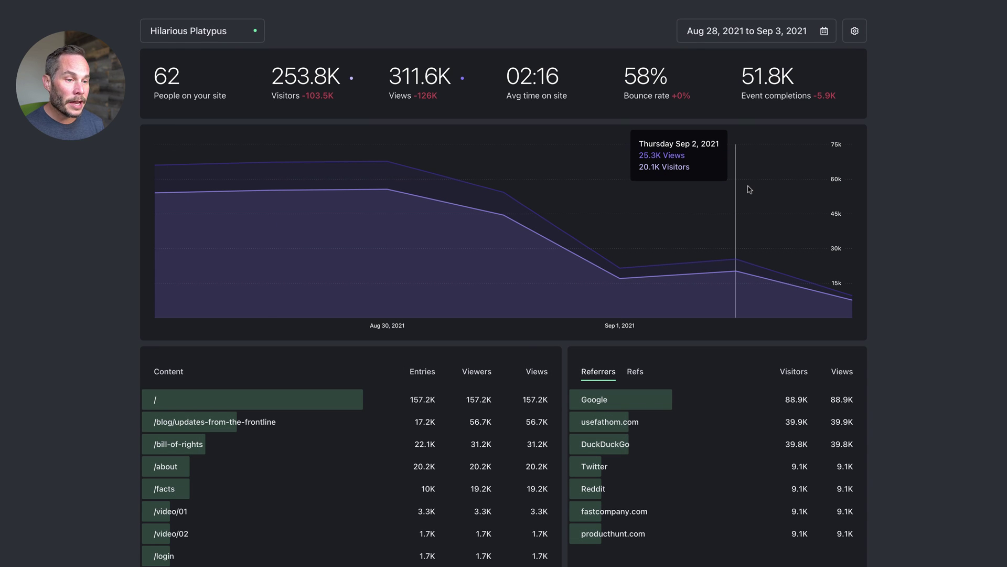
Set the theme back to follow the system setting and return to the Hilarious Platypus dashboard.
{"action": "left_click", "coordinate": [854, 31]}
{"action": "left_click", "coordinate": [273, 190]}
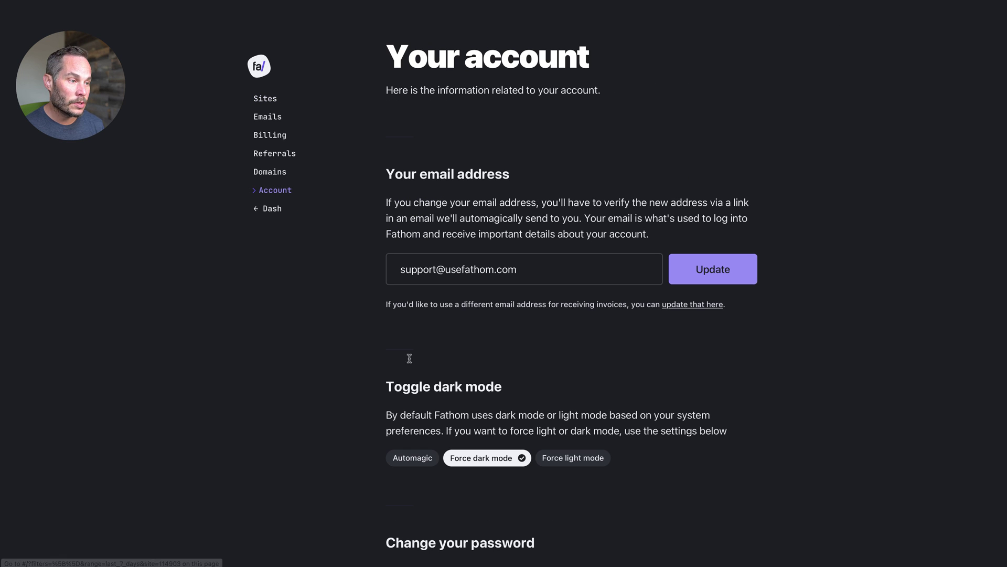
{"action": "left_click", "coordinate": [421, 463]}
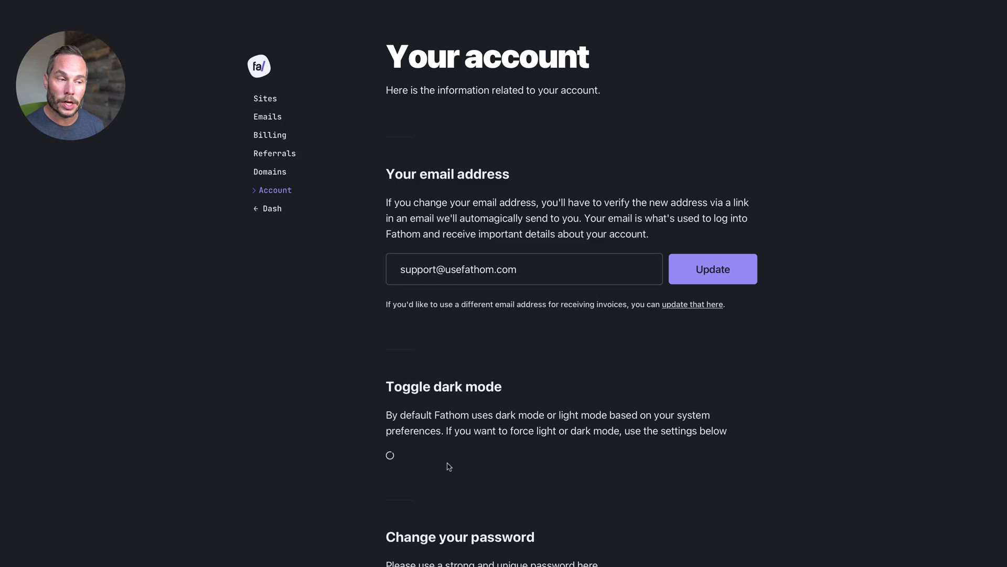
{"action": "left_click", "coordinate": [262, 76]}
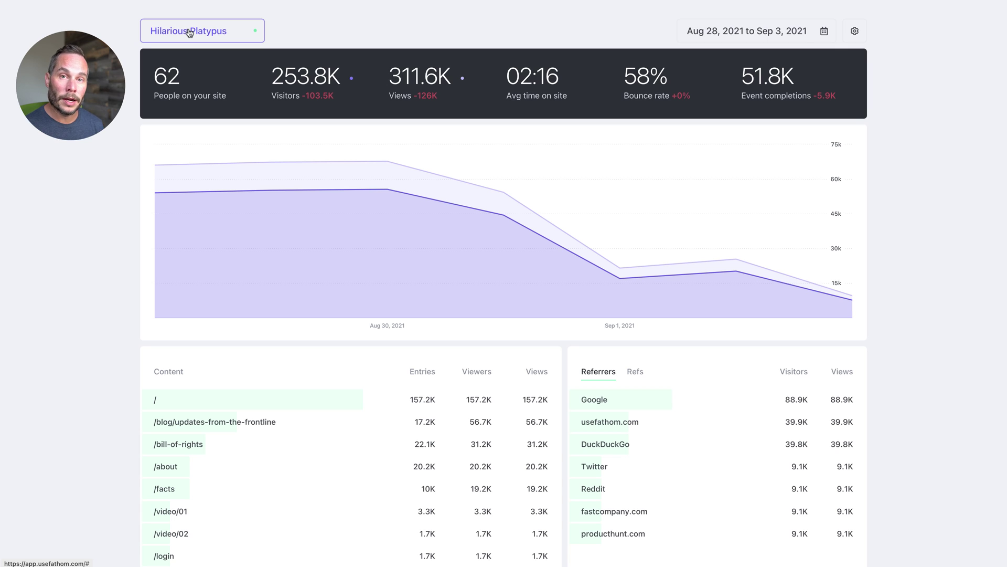
Switch the site to Not a fake animal, then to Platypi Workers Association.
{"action": "left_click", "coordinate": [189, 33]}
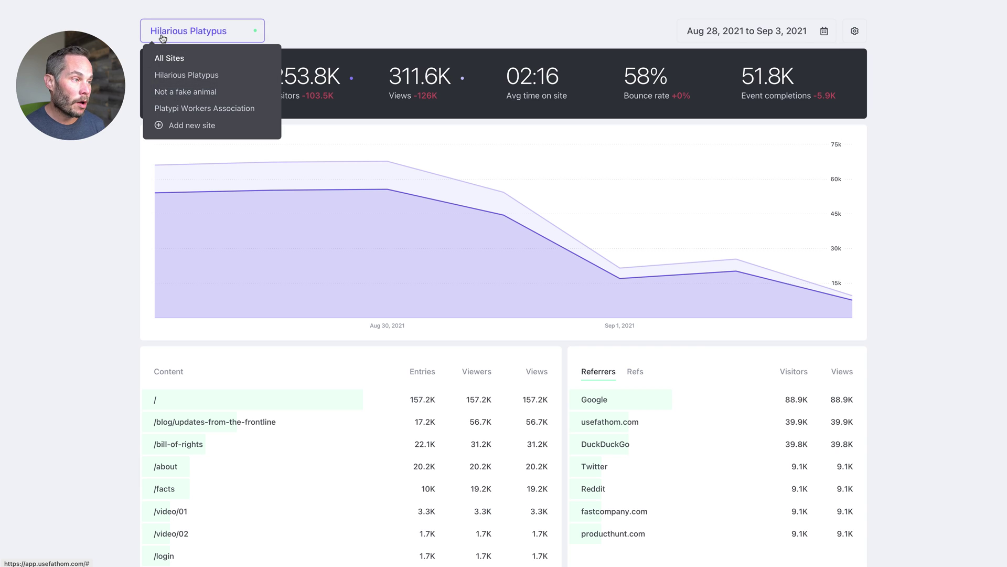
{"action": "left_click", "coordinate": [185, 92]}
{"action": "left_click", "coordinate": [206, 36]}
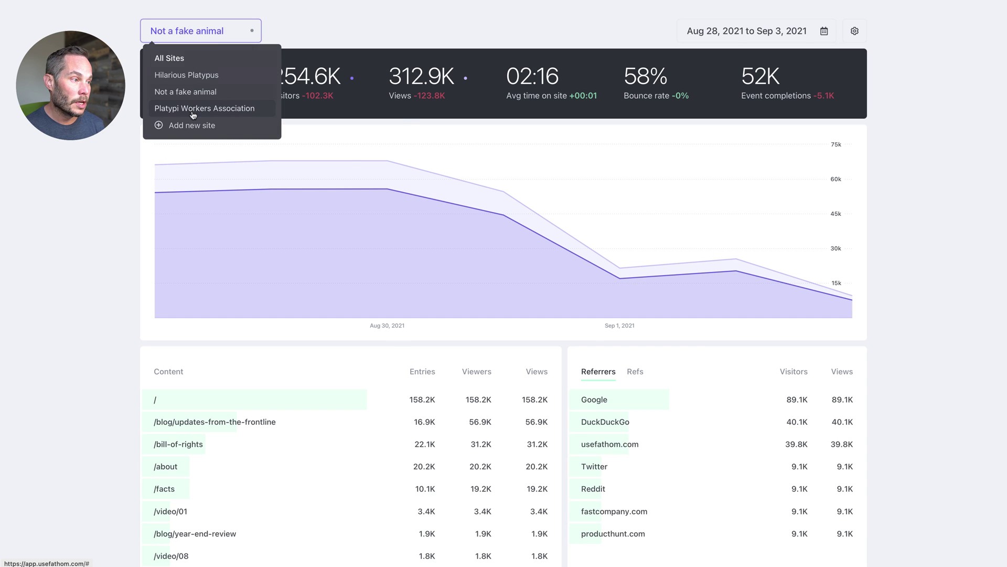
{"action": "left_click", "coordinate": [191, 106]}
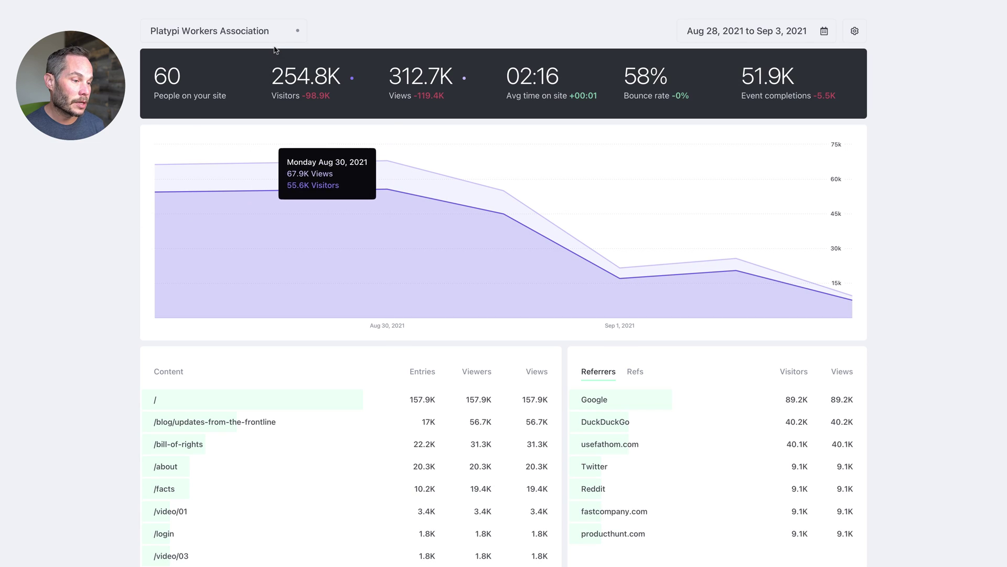
{"action": "left_click", "coordinate": [264, 41]}
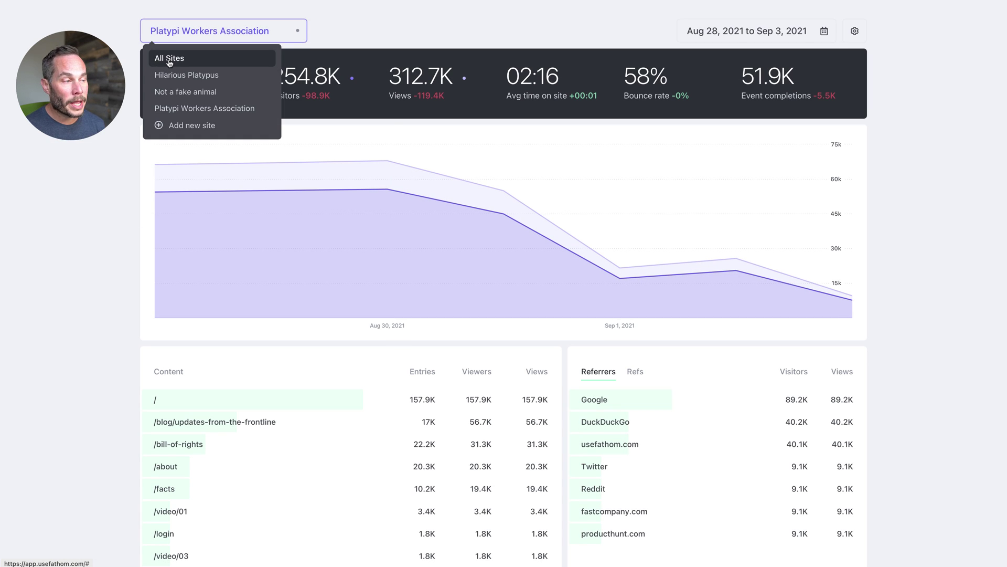
Open the All Sites overview and drag the Hilarious Platypus card to the middle slot.
{"action": "left_click", "coordinate": [170, 59]}
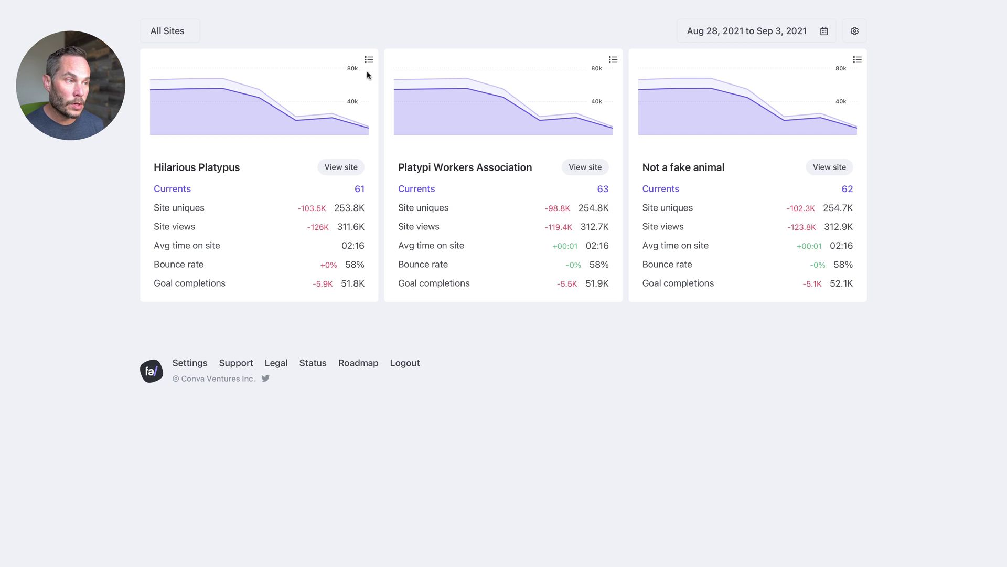
{"action": "left_click_drag", "start_coordinate": [368, 61], "coordinate": [607, 66]}
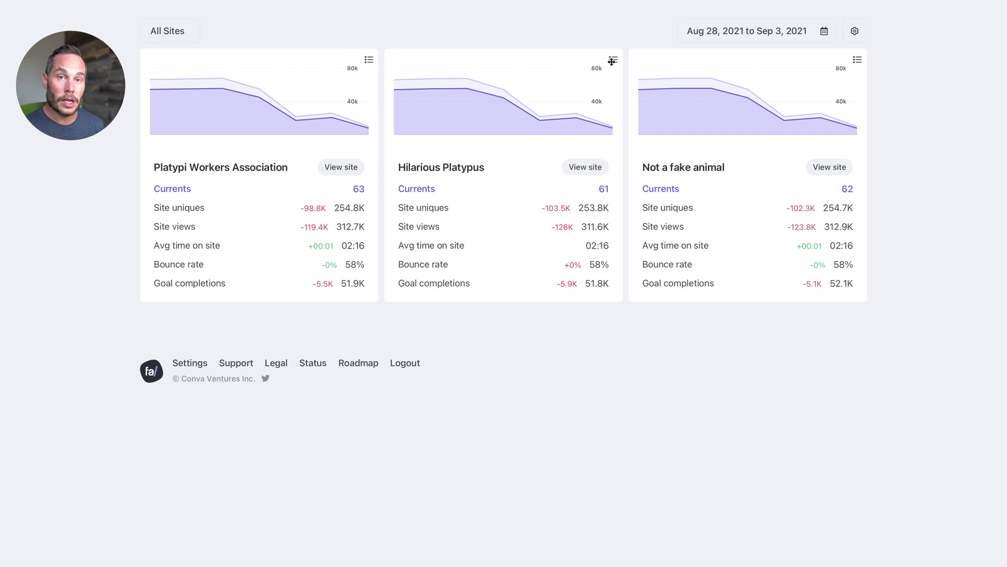
Open Hilarious Platypus, try an Aug 18–19 custom range, then switch to Last 30 Days.
{"action": "left_click", "coordinate": [596, 173]}
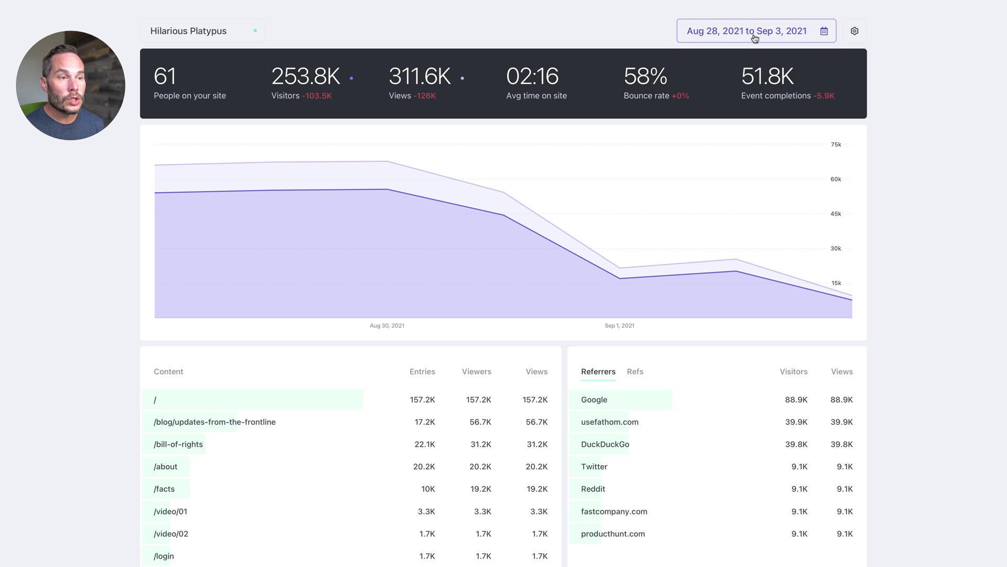
{"action": "left_click", "coordinate": [820, 40]}
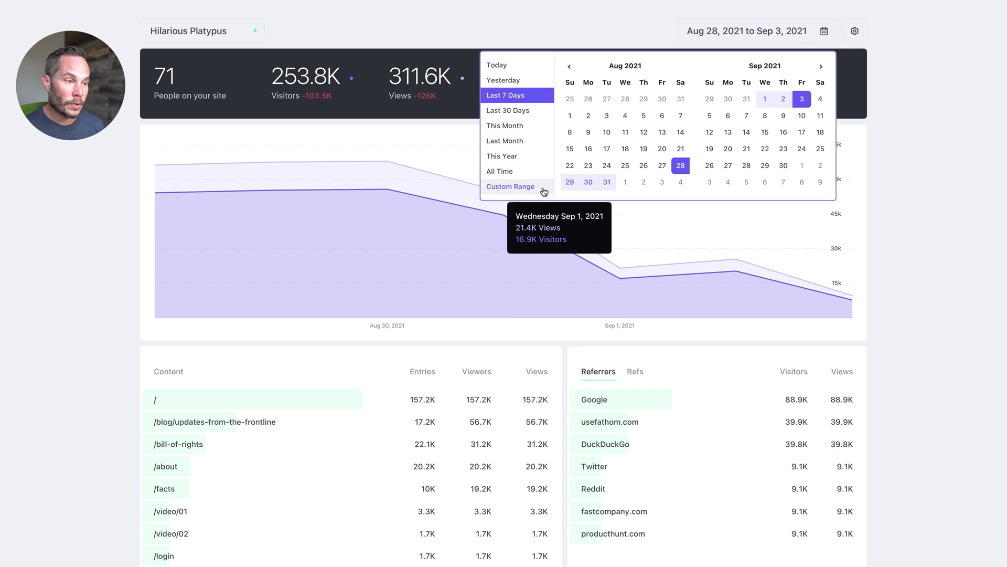
{"action": "left_click", "coordinate": [625, 149]}
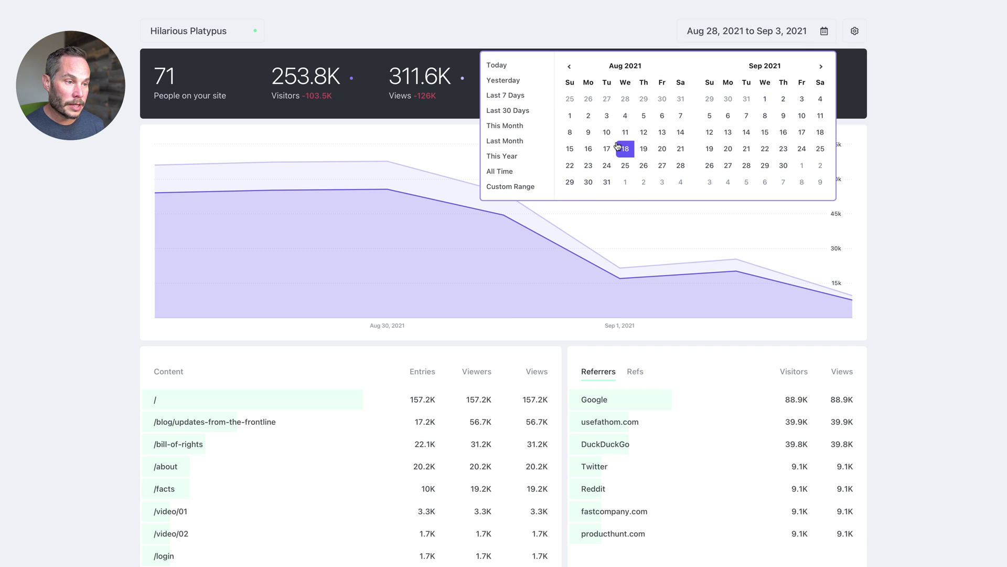
{"action": "left_click", "coordinate": [644, 149]}
{"action": "left_click", "coordinate": [719, 35]}
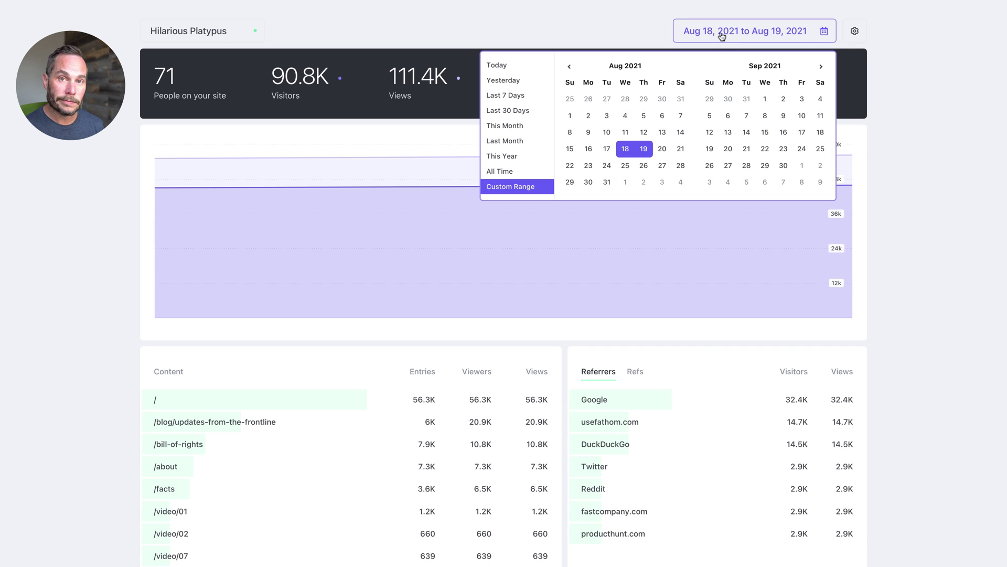
{"action": "left_click", "coordinate": [512, 111]}
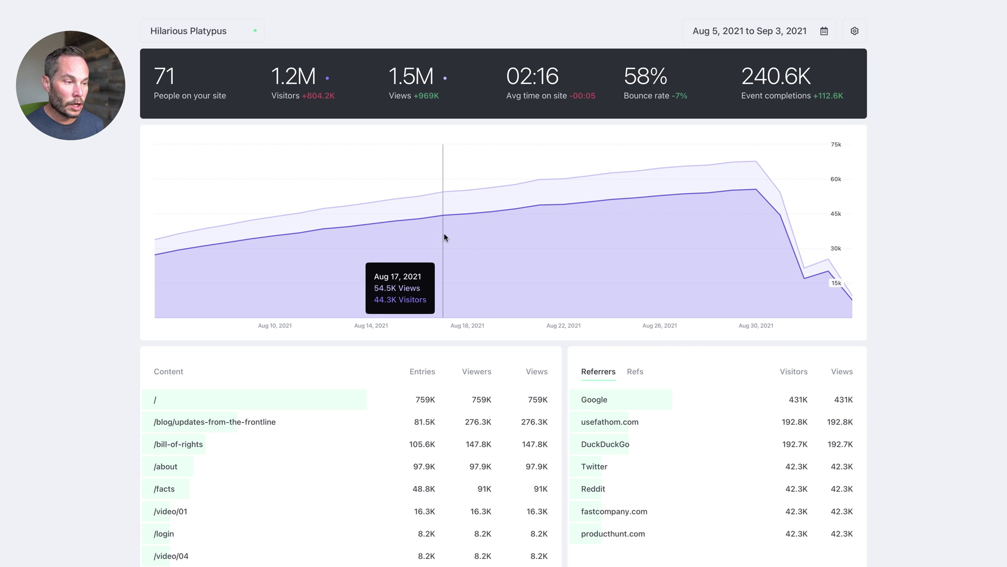
{"action": "left_click_drag", "start_coordinate": [444, 234], "coordinate": [505, 234]}
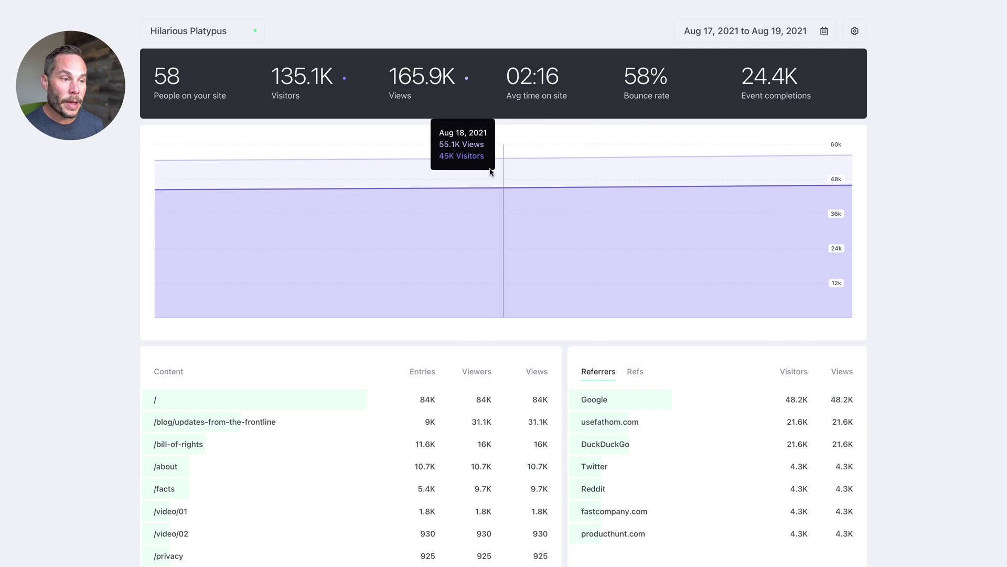
{"action": "left_click_drag", "start_coordinate": [491, 170], "coordinate": [686, 180]}
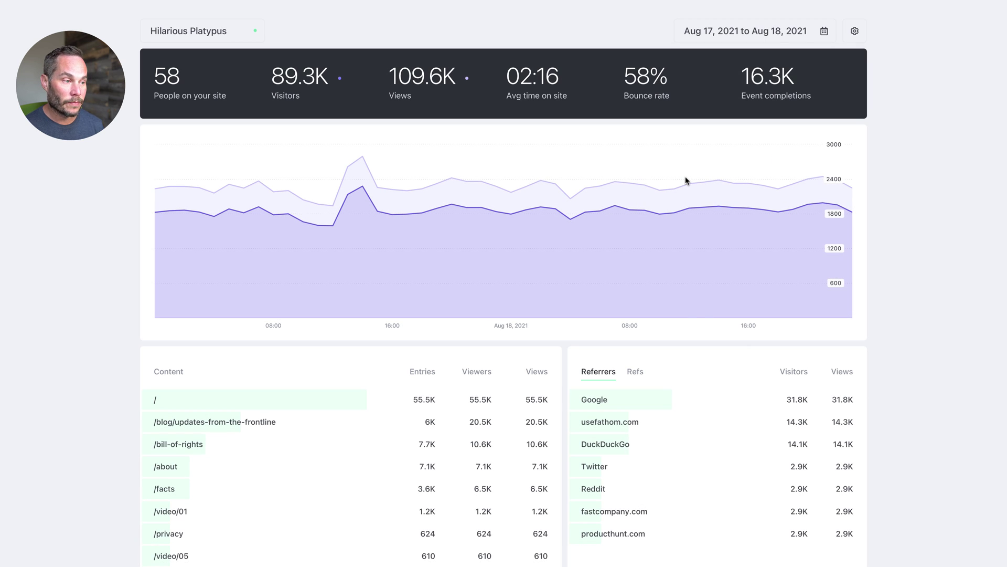
{"action": "left_click", "coordinate": [755, 32]}
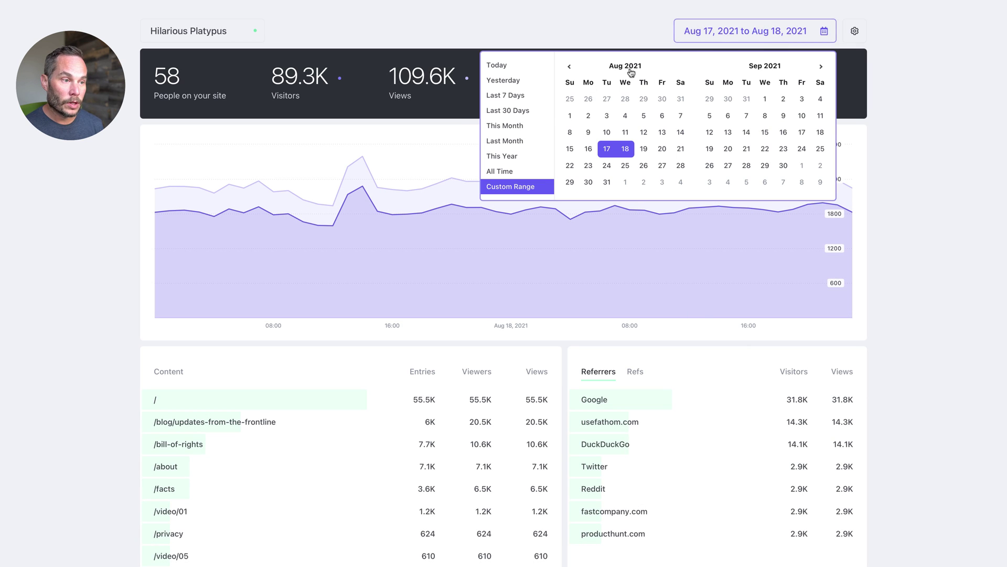
{"action": "left_click", "coordinate": [518, 115]}
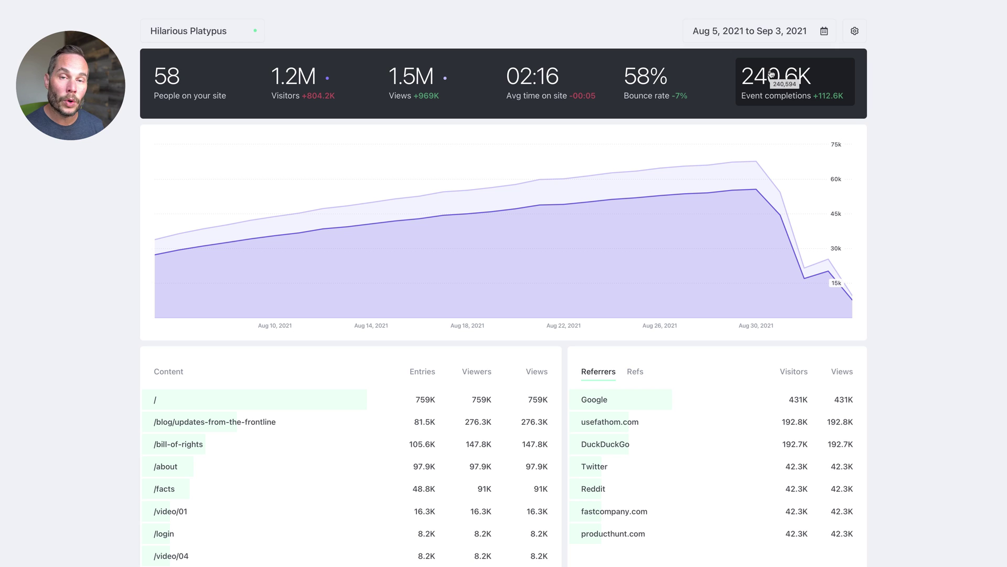
{"action": "left_click", "coordinate": [206, 79]}
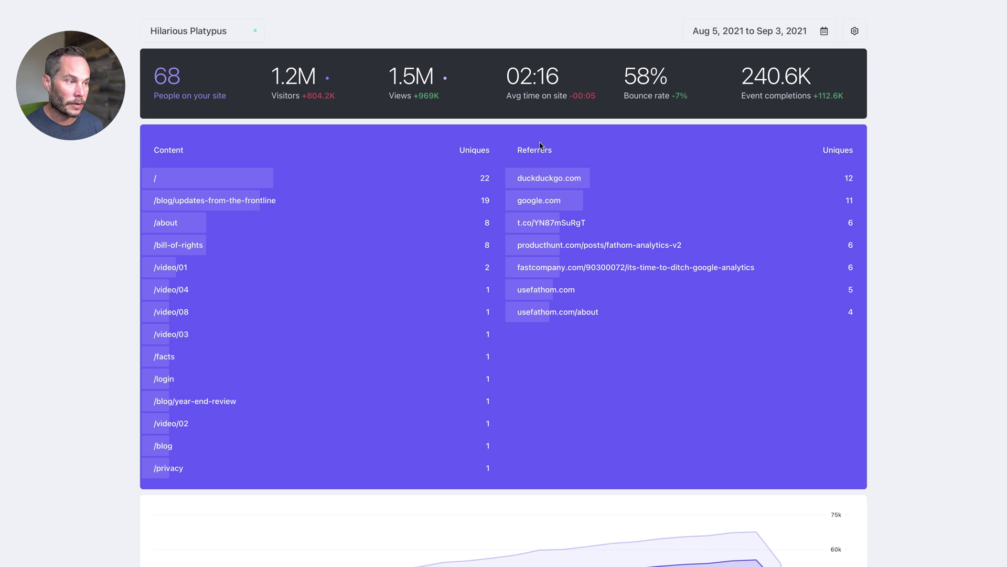
{"action": "left_click", "coordinate": [177, 85]}
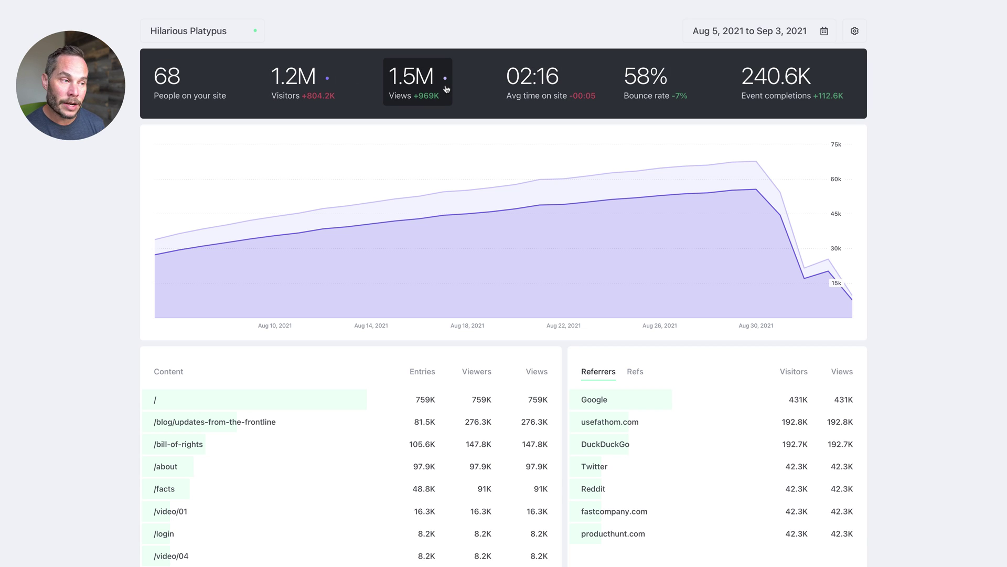
Plot average time, bounce rate and event completions on the chart, then hide those three lines.
{"action": "mouse_move", "coordinate": [447, 89]}
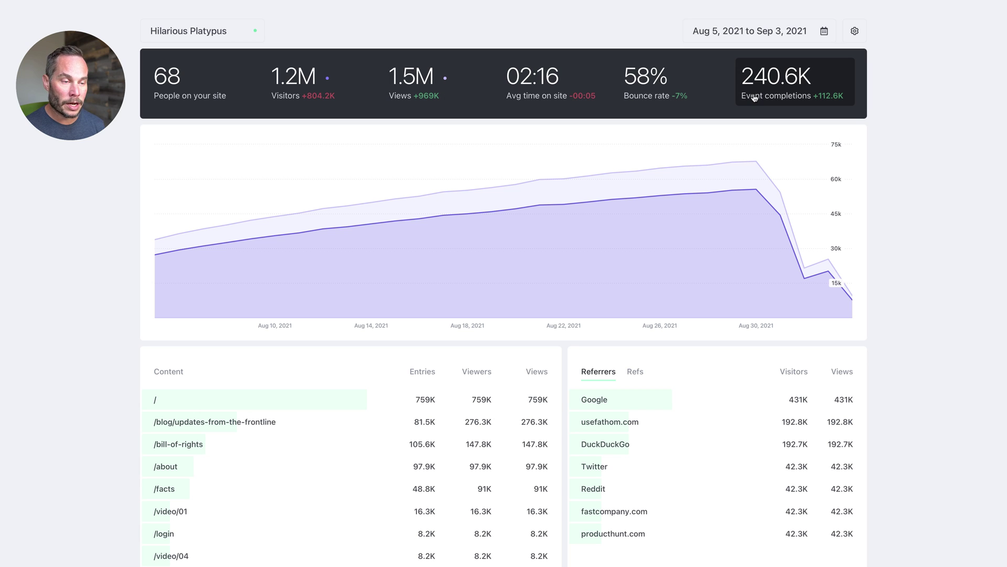
{"action": "mouse_move", "coordinate": [670, 165]}
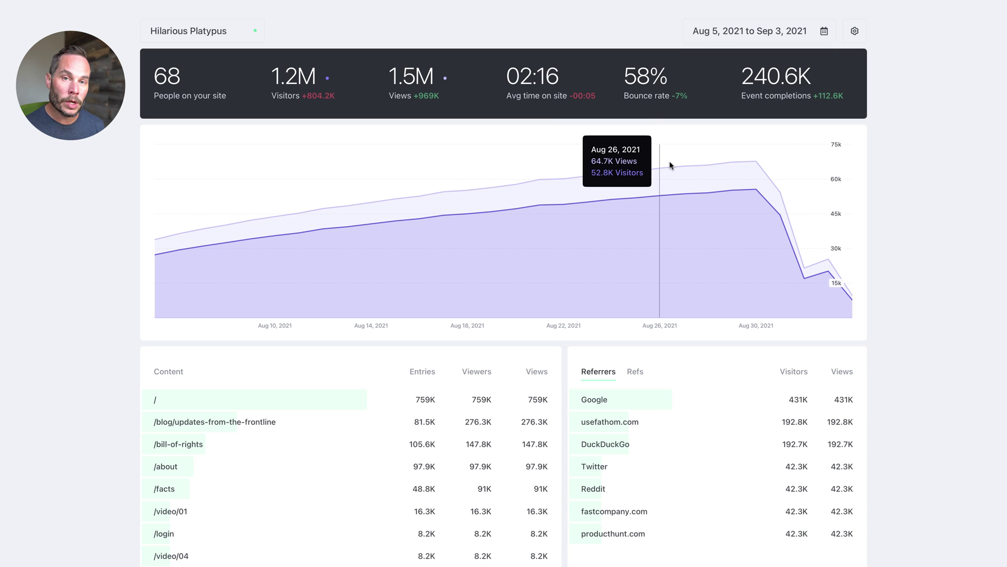
{"action": "left_click", "coordinate": [555, 87]}
{"action": "left_click", "coordinate": [644, 94]}
{"action": "left_click", "coordinate": [808, 90]}
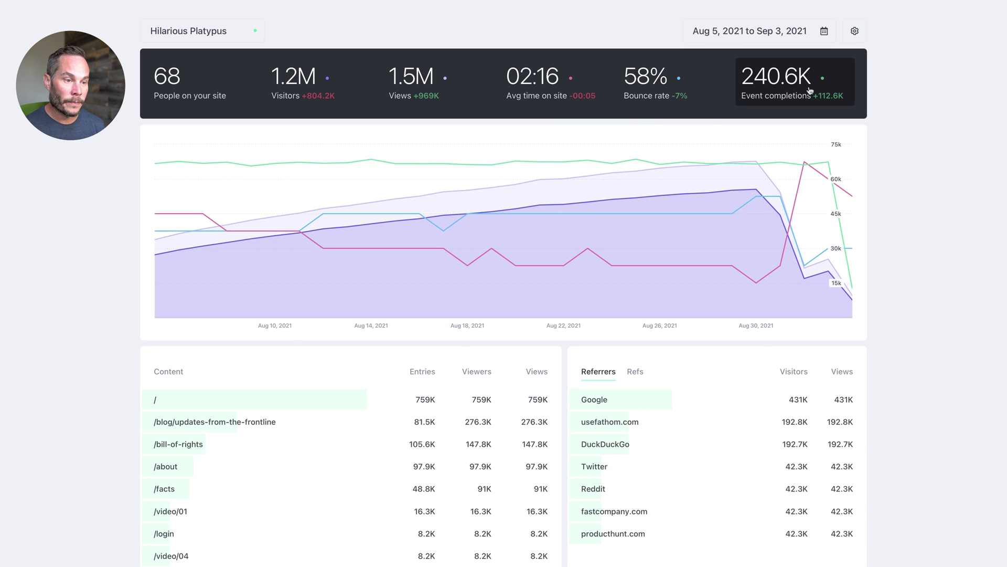
{"action": "mouse_move", "coordinate": [560, 176]}
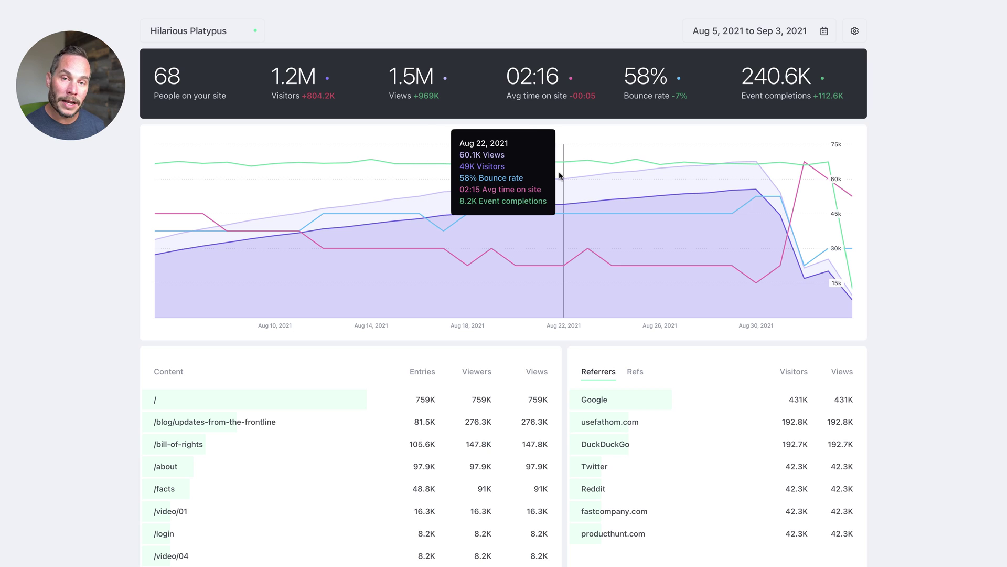
{"action": "left_click", "coordinate": [556, 89]}
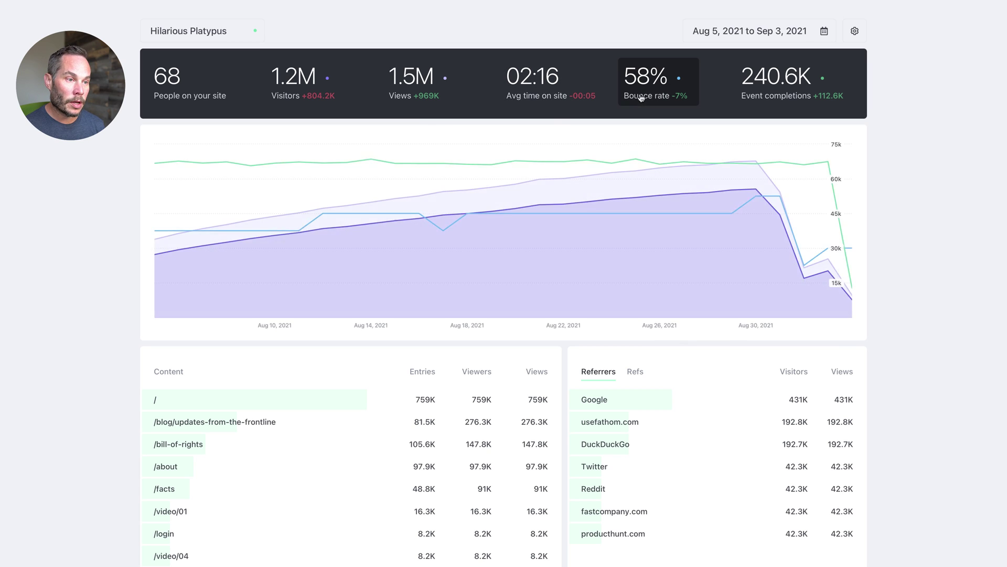
{"action": "left_click", "coordinate": [645, 94]}
{"action": "left_click", "coordinate": [773, 88]}
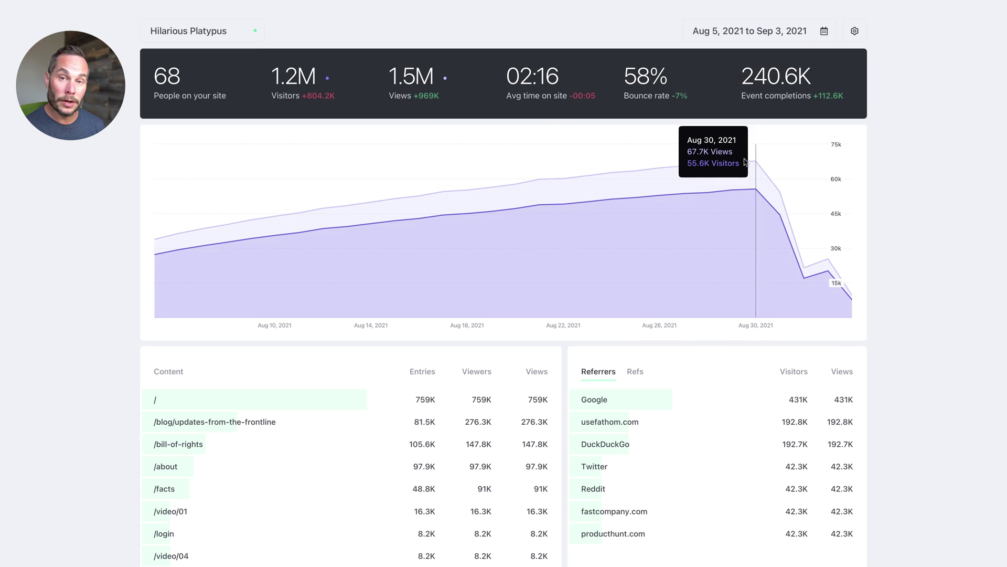
Toggle the Views and Visitors series off and back on.
{"action": "left_click", "coordinate": [410, 85]}
{"action": "left_click", "coordinate": [325, 85]}
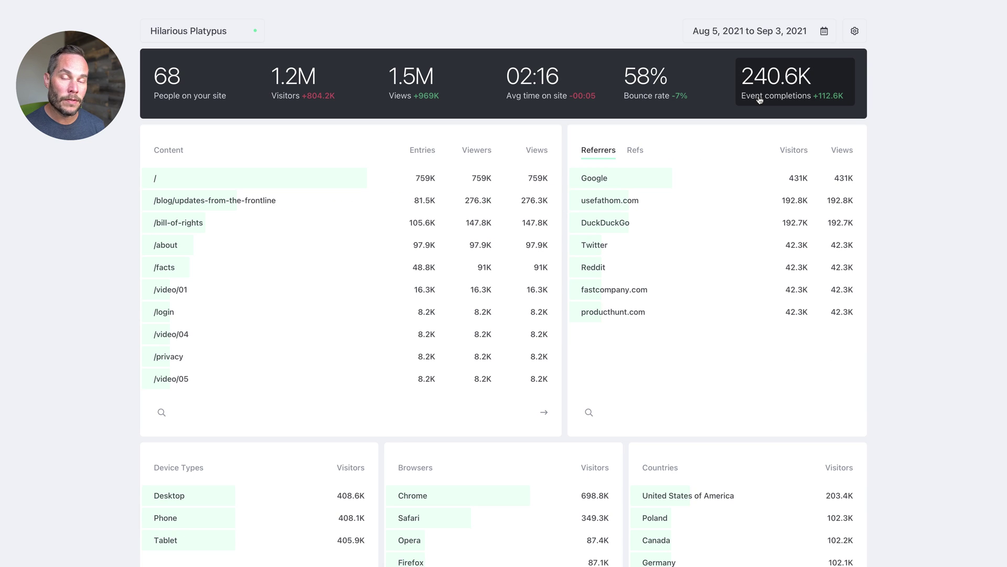
{"action": "left_click", "coordinate": [414, 84]}
{"action": "left_click", "coordinate": [293, 88]}
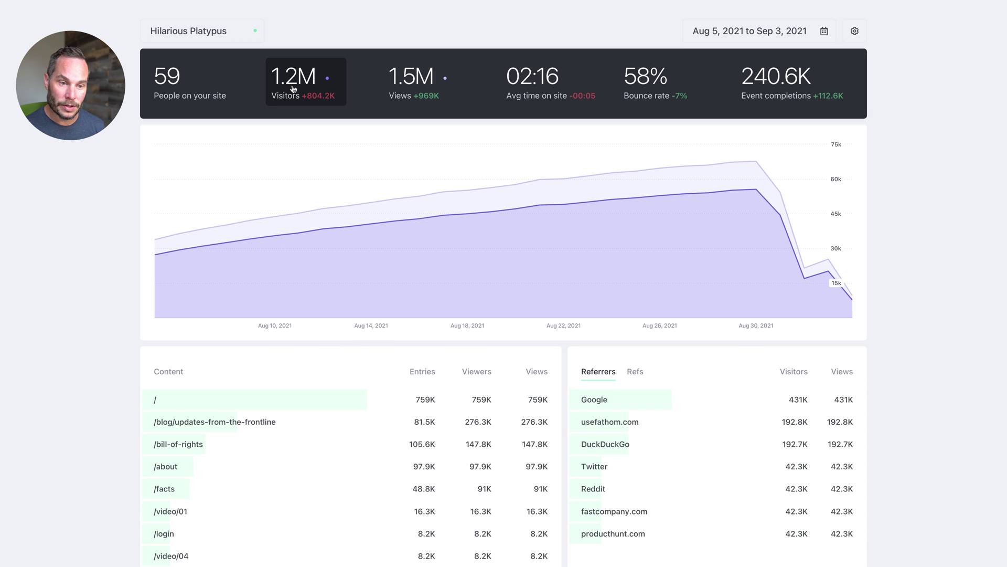
{"action": "scroll", "coordinate": [301, 247], "scroll_direction": "down", "scroll_amount": 2}
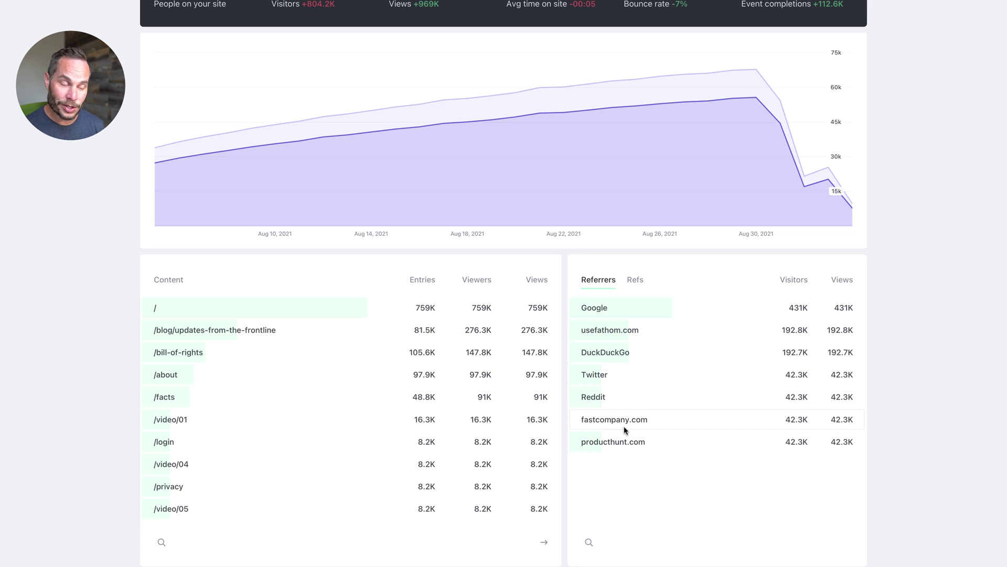
{"action": "left_click", "coordinate": [189, 335], "text": "super"}
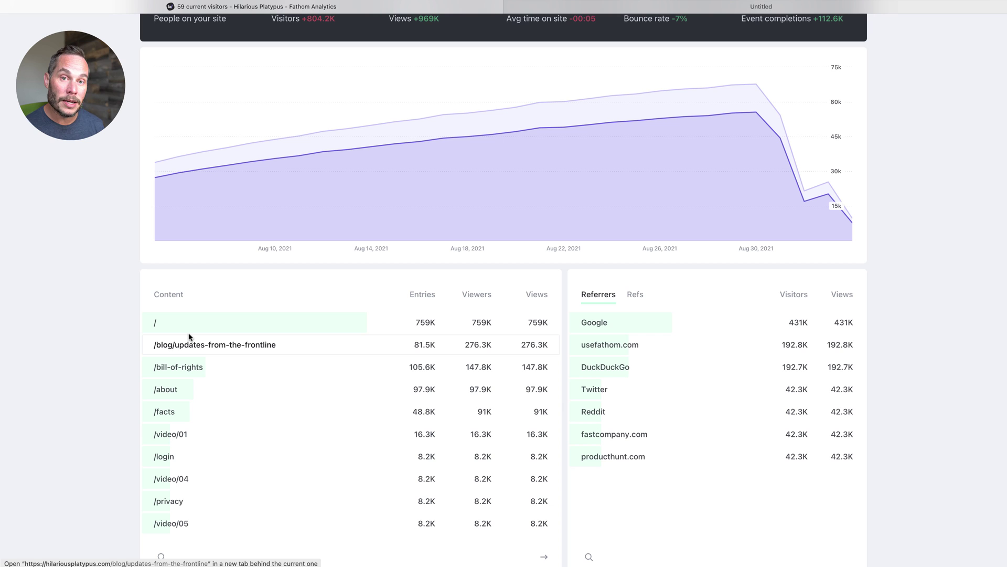
{"action": "left_click", "coordinate": [533, 6]}
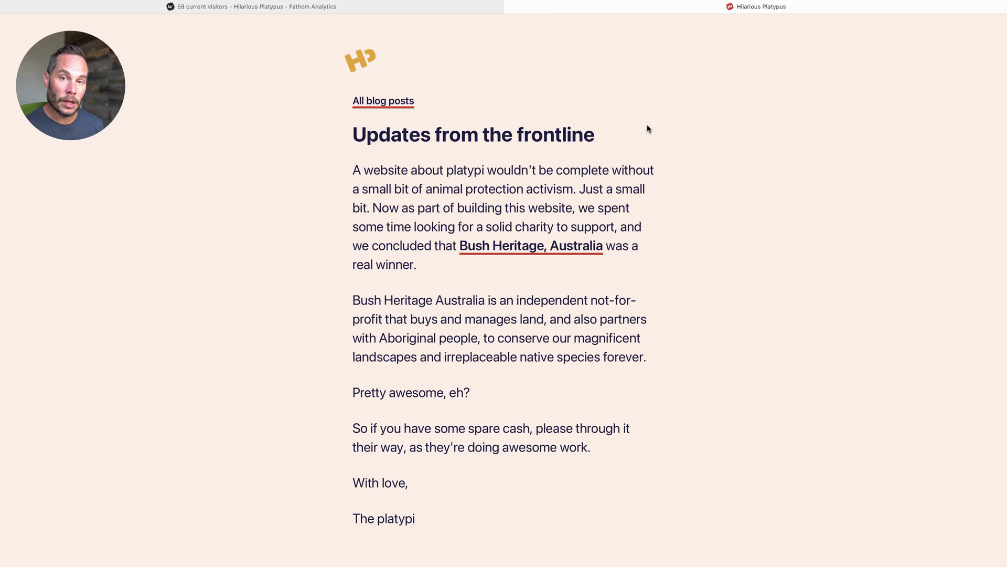
{"action": "key", "text": "super+w"}
{"action": "left_click", "coordinate": [608, 330], "text": "super"}
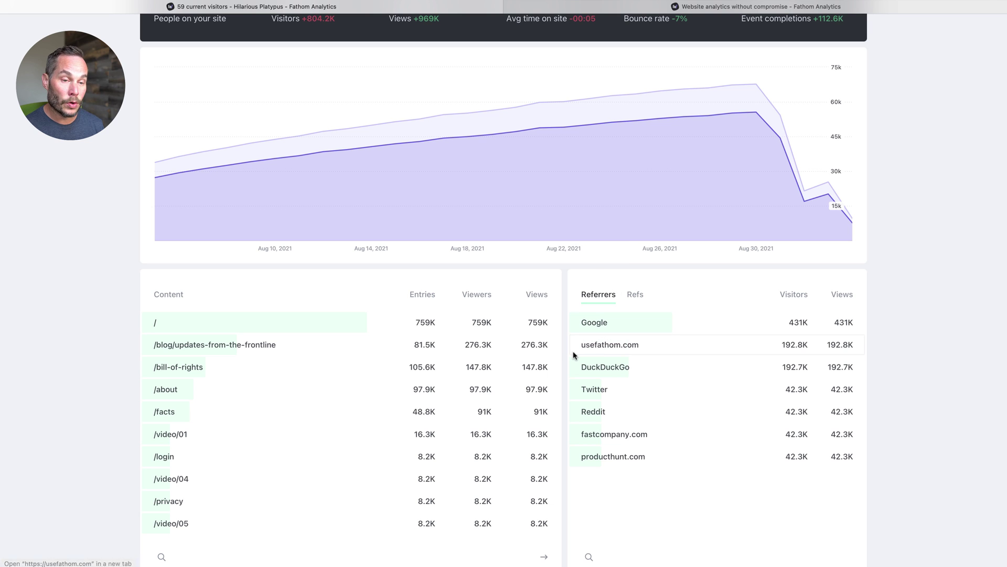
{"action": "left_click", "coordinate": [701, 7]}
{"action": "key", "text": "super+w"}
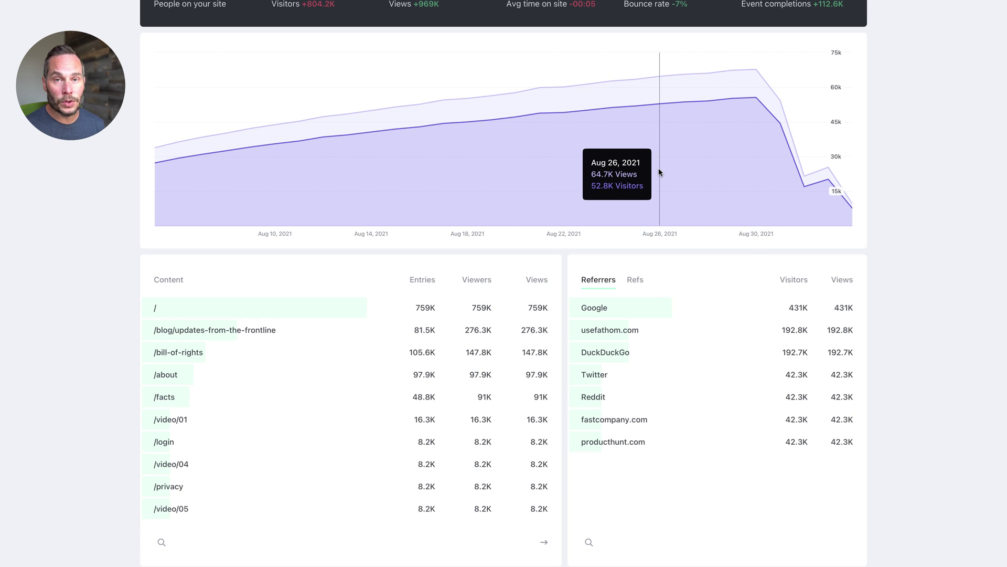
Add a Referrer Hostname filter for Google from the Referrers table.
{"action": "scroll", "coordinate": [693, 194], "scroll_direction": "up", "scroll_amount": 3}
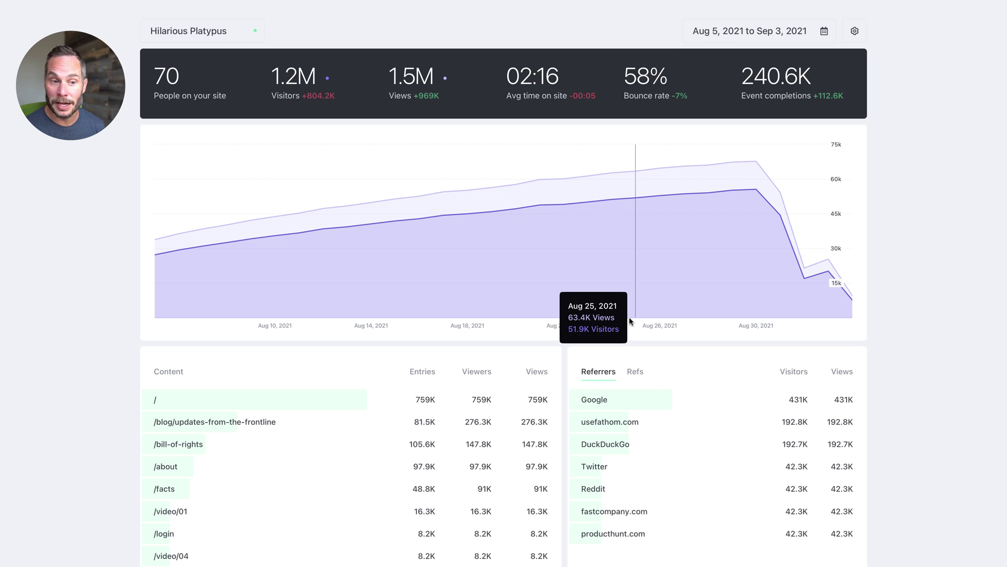
{"action": "left_click", "coordinate": [602, 404]}
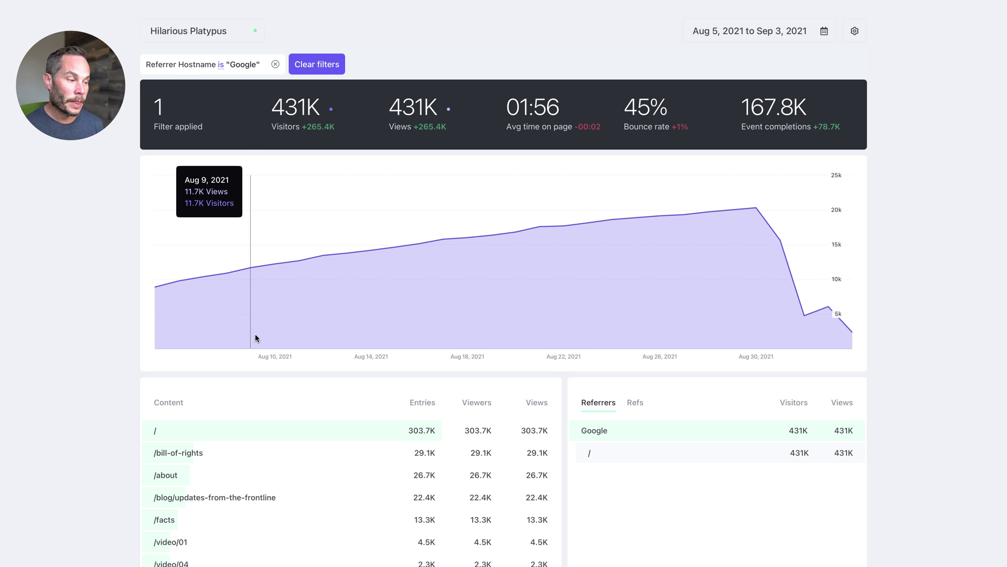
{"action": "scroll", "coordinate": [288, 367], "scroll_direction": "down", "scroll_amount": 5}
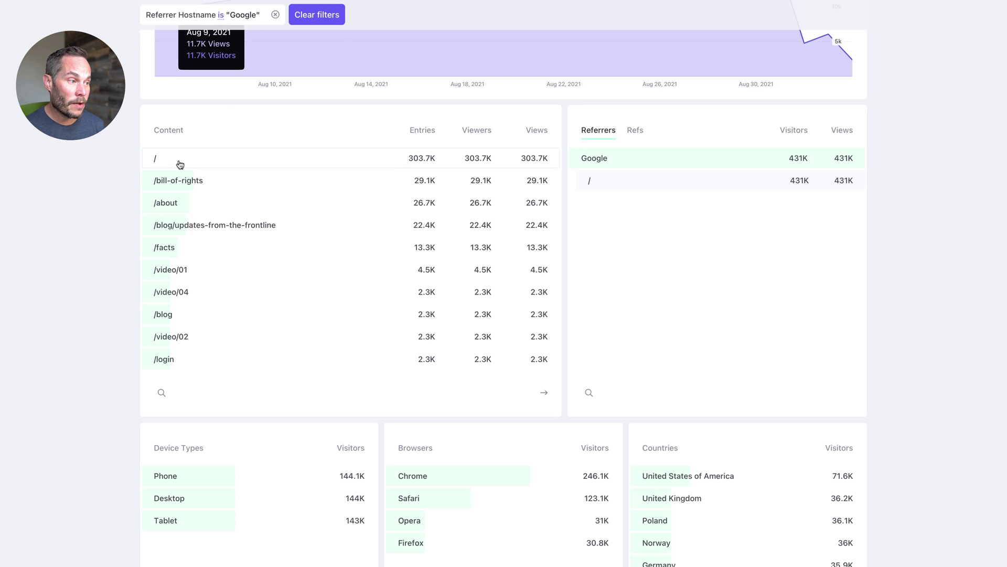
Add a /bill-of-rights path filter and change the Google referrer filter to 'is not'.
{"action": "left_click", "coordinate": [170, 183]}
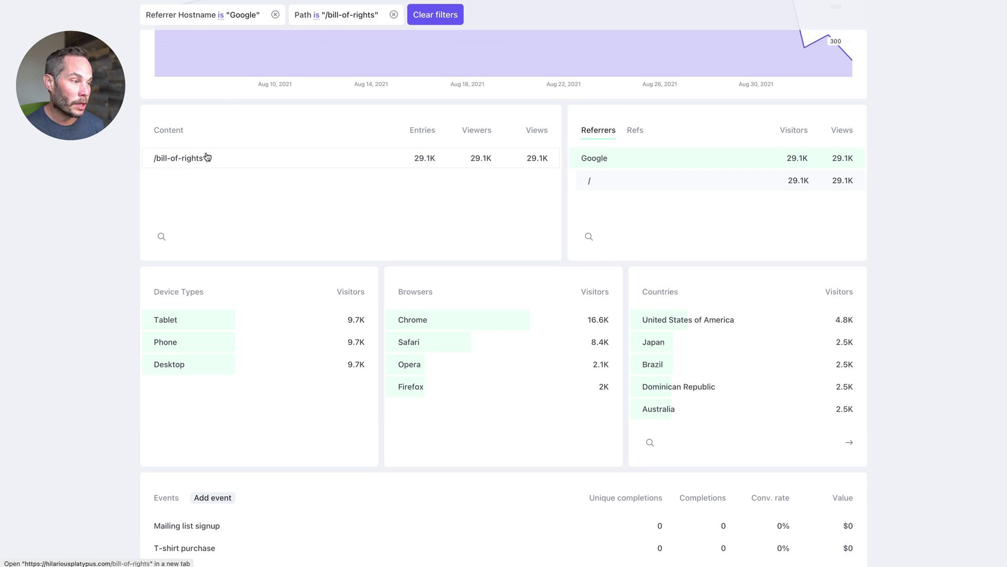
{"action": "scroll", "coordinate": [371, 76], "scroll_direction": "up", "scroll_amount": 5}
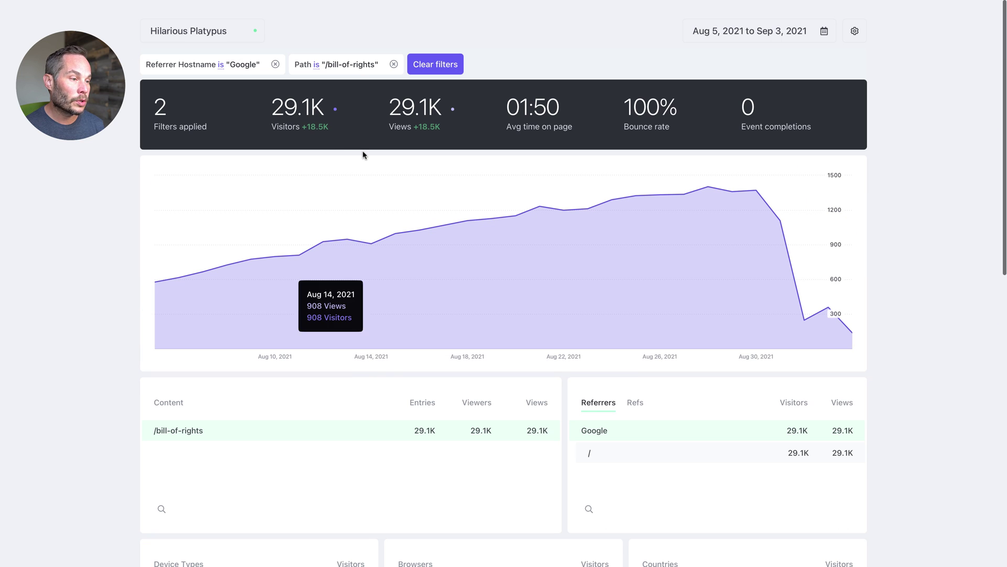
{"action": "left_click", "coordinate": [221, 67]}
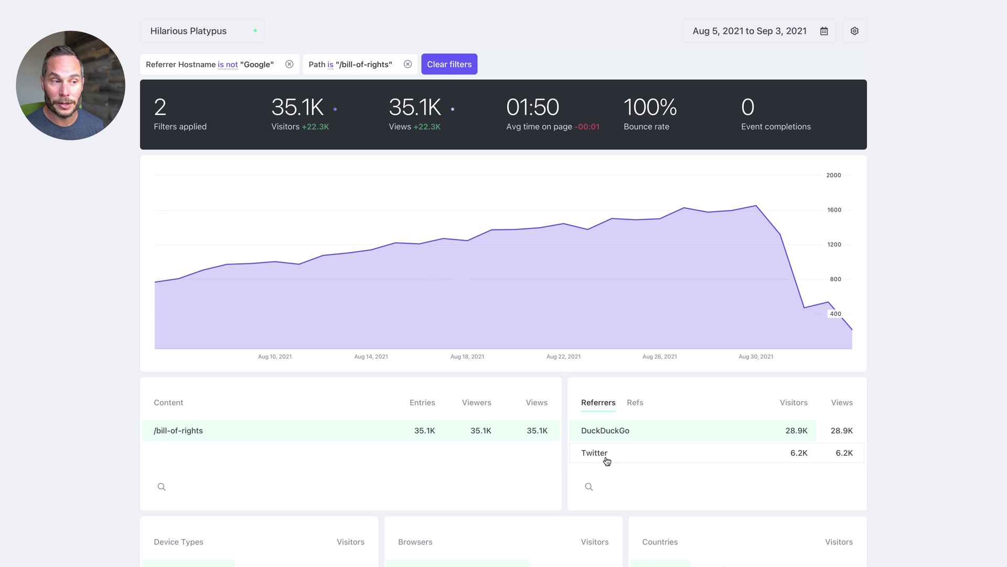
Clear both filters and scroll down to the Content panel, led by / at 759K entries.
{"action": "left_click", "coordinate": [459, 70]}
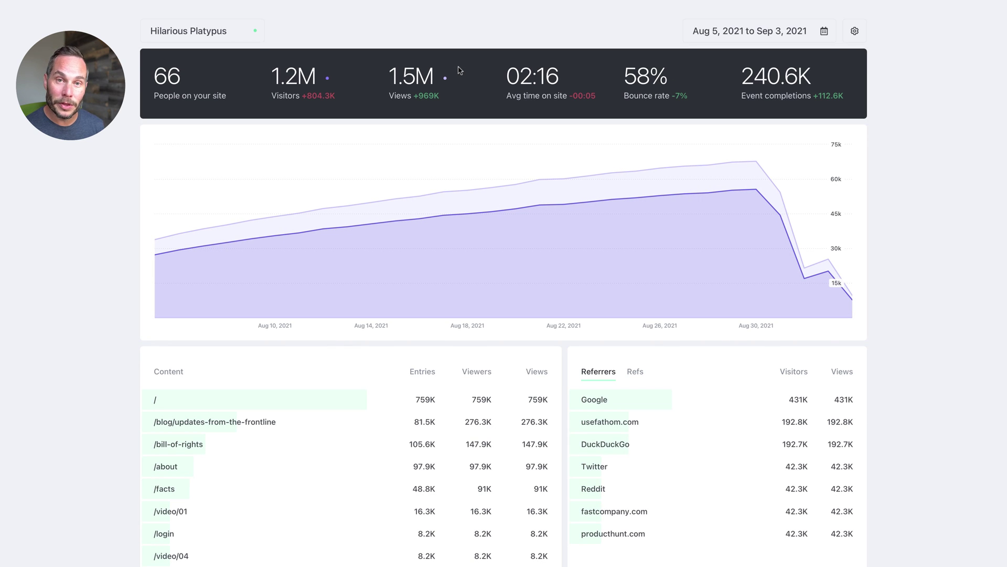
{"action": "scroll", "coordinate": [456, 105], "scroll_direction": "down", "scroll_amount": 5}
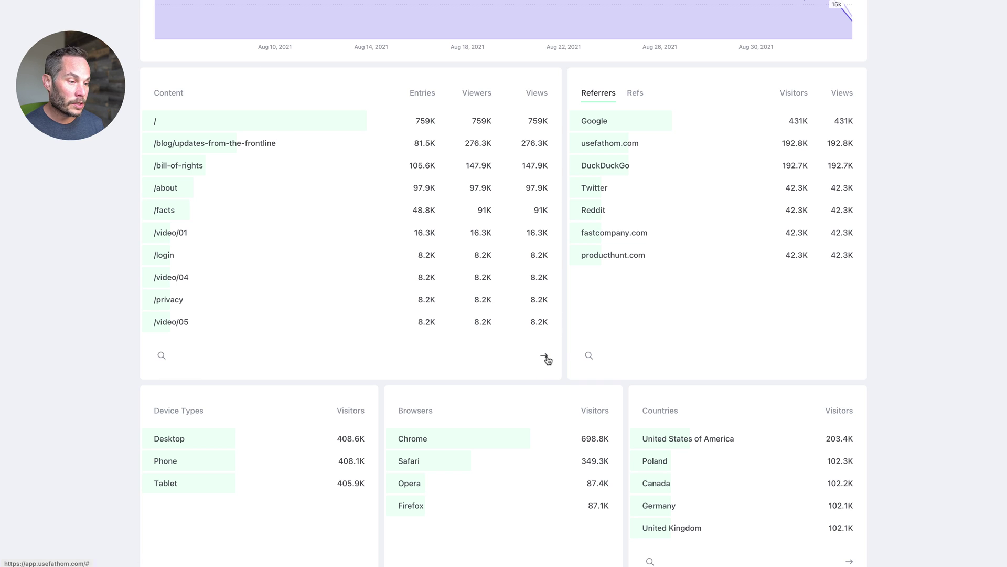
{"action": "left_click", "coordinate": [161, 357]}
{"action": "scroll", "coordinate": [161, 358], "scroll_direction": "down", "scroll_amount": 2}
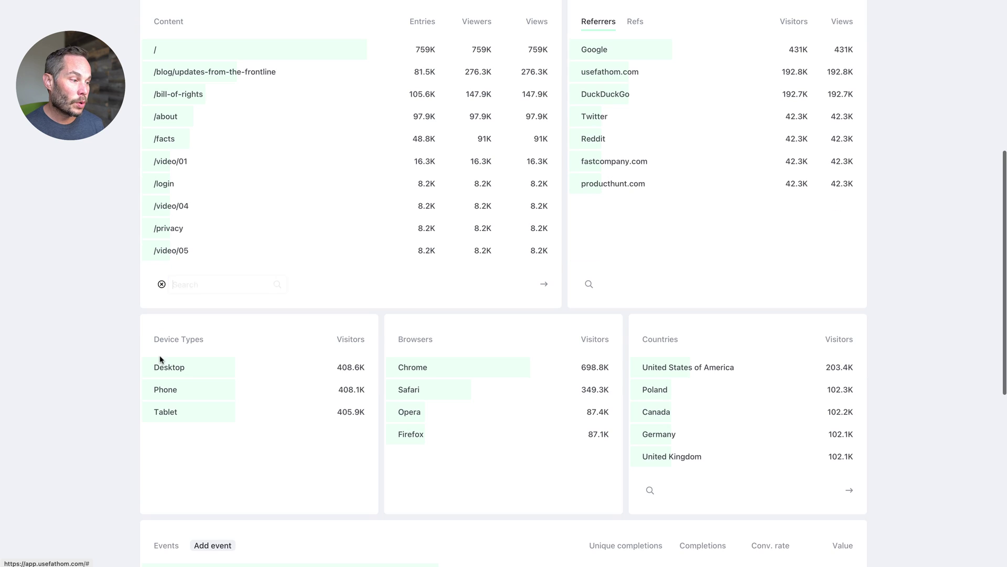
{"action": "type", "text": "about"}
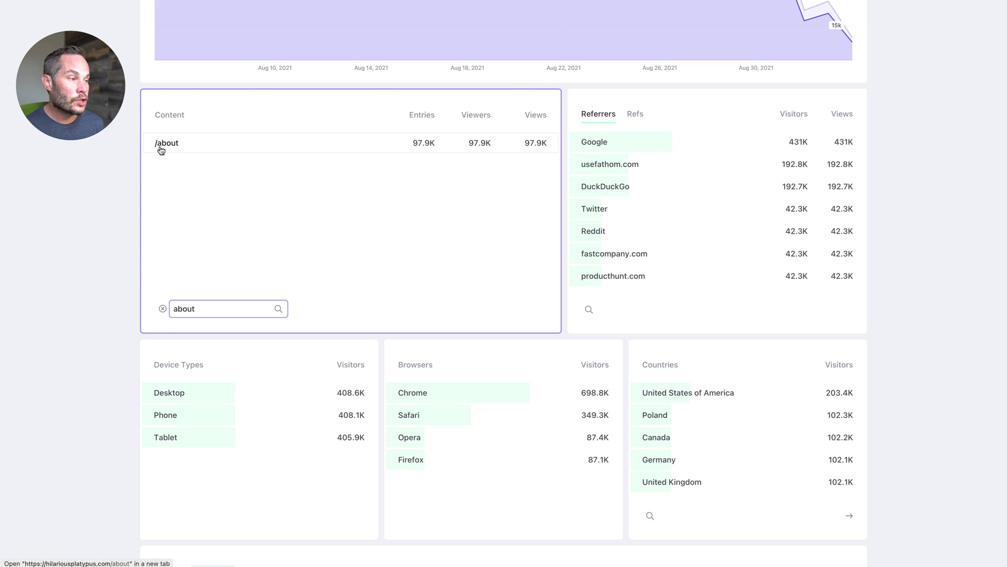
{"action": "double_click", "coordinate": [181, 314]}
{"action": "type", "text": "blog"}
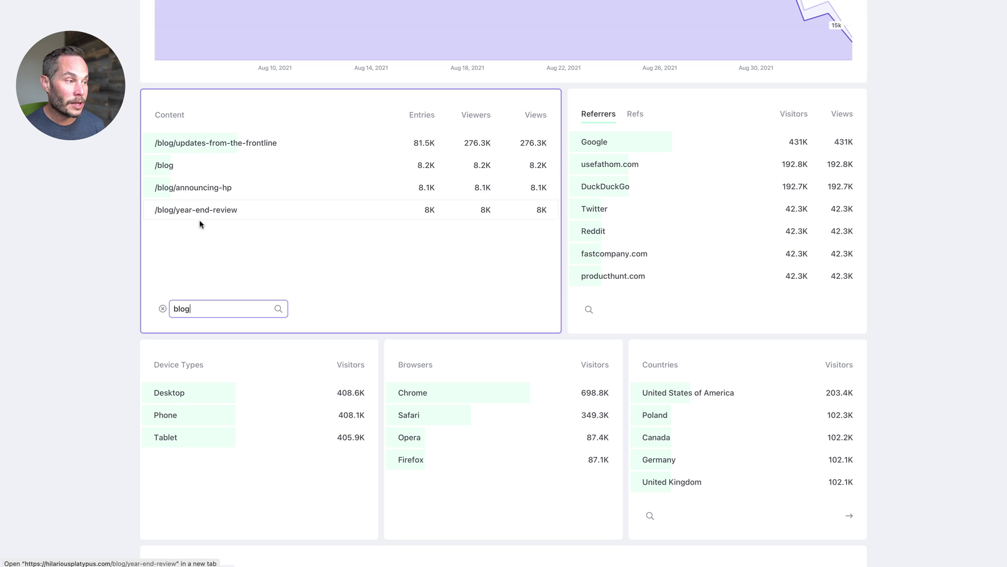
{"action": "double_click", "coordinate": [222, 314]}
{"action": "type", "text": "video"}
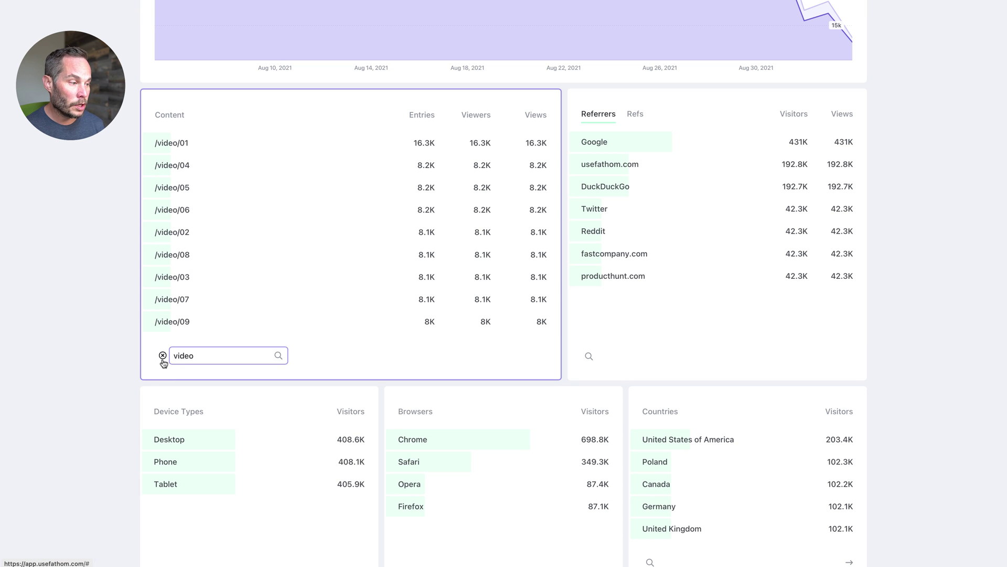
{"action": "left_click", "coordinate": [162, 356]}
{"action": "scroll", "coordinate": [162, 355], "scroll_direction": "up", "scroll_amount": 5}
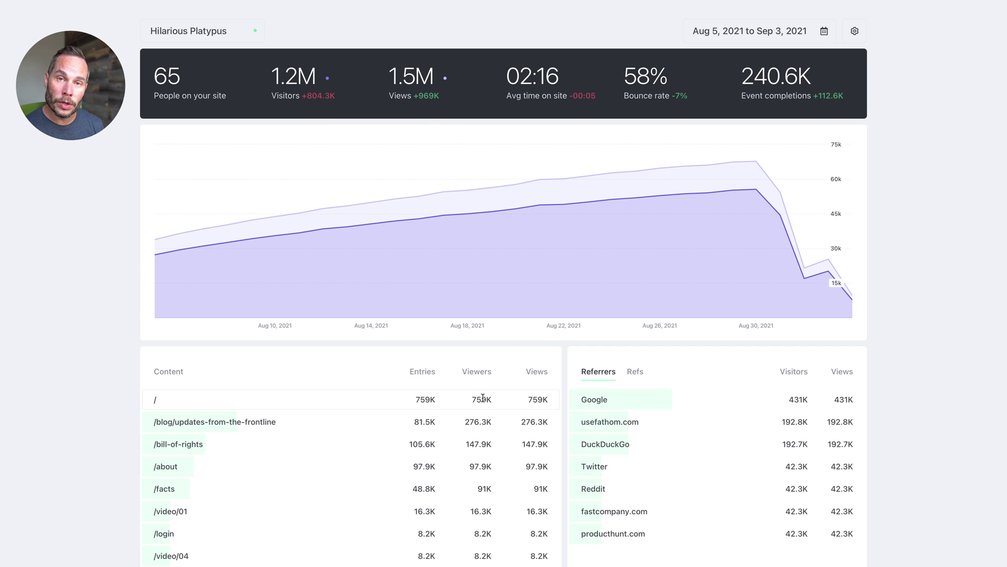
{"action": "mouse_move", "coordinate": [482, 397]}
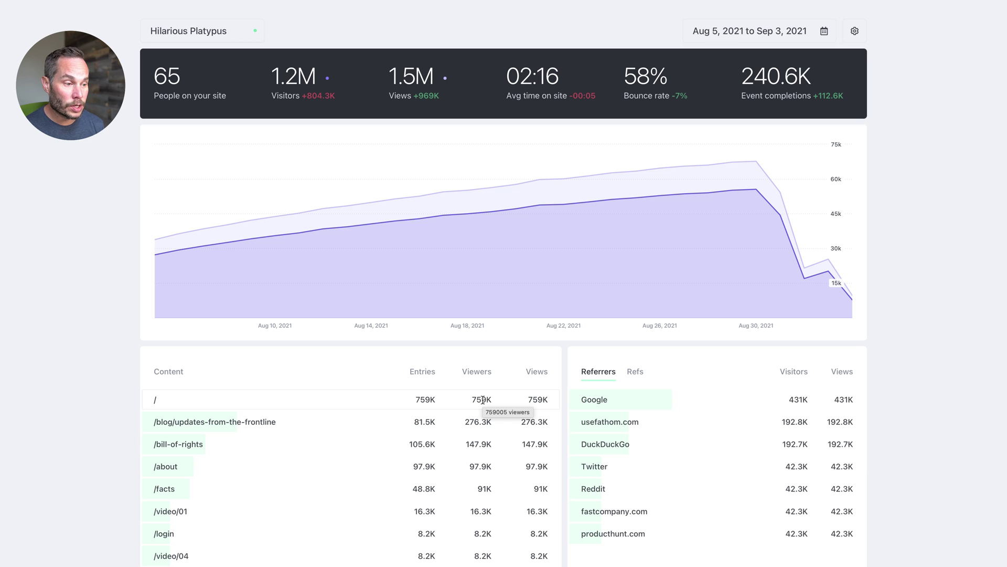
{"action": "left_click", "coordinate": [483, 400]}
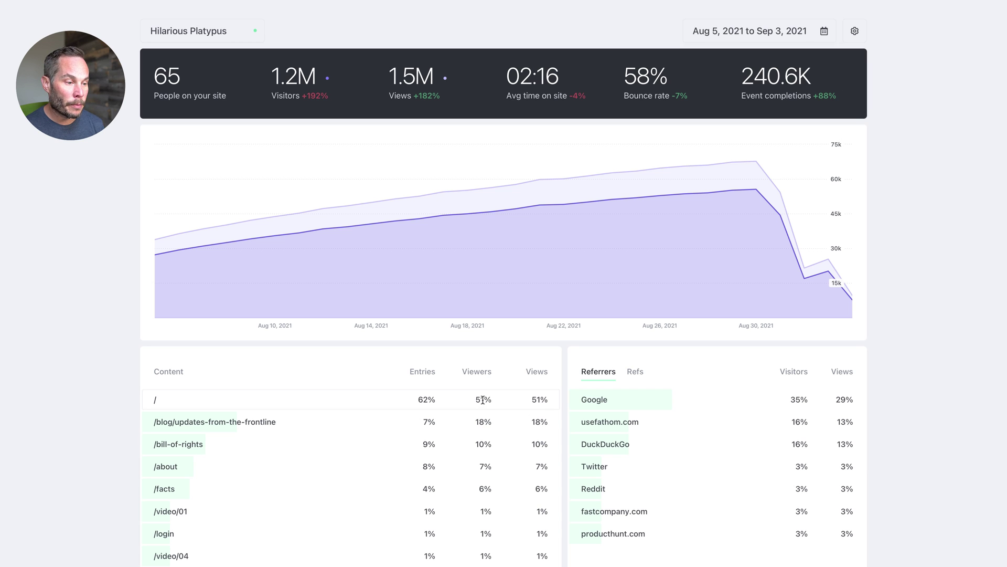
{"action": "scroll", "coordinate": [787, 411], "scroll_direction": "down", "scroll_amount": 7}
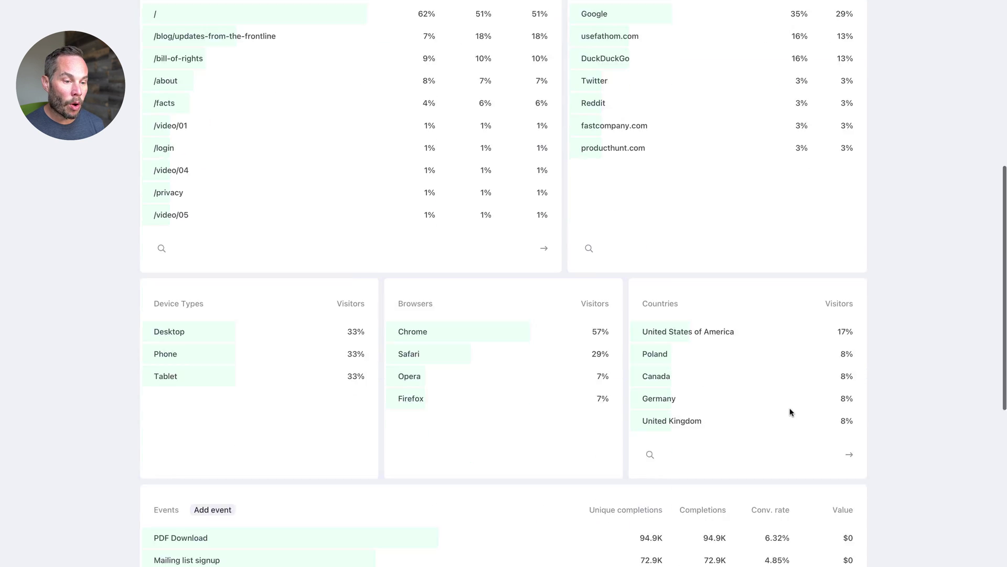
{"action": "scroll", "coordinate": [791, 412], "scroll_direction": "down", "scroll_amount": 3}
{"action": "scroll", "coordinate": [789, 411], "scroll_direction": "up", "scroll_amount": 10}
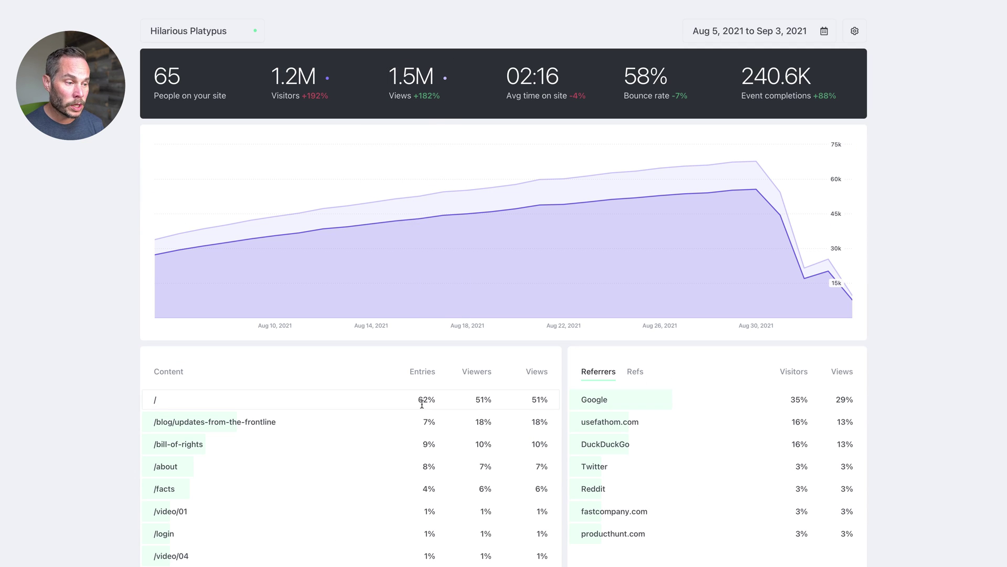
{"action": "key", "text": "shift"}
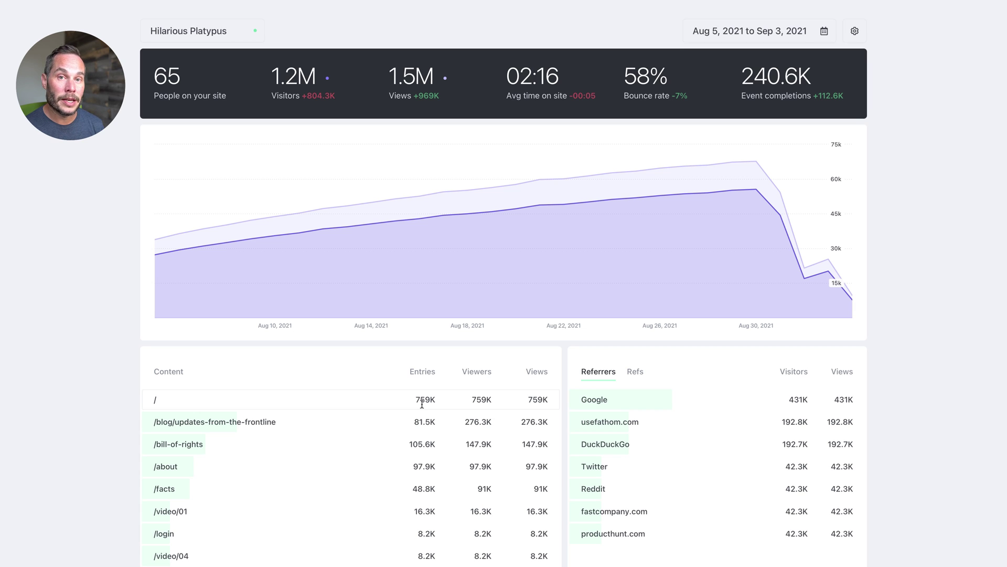